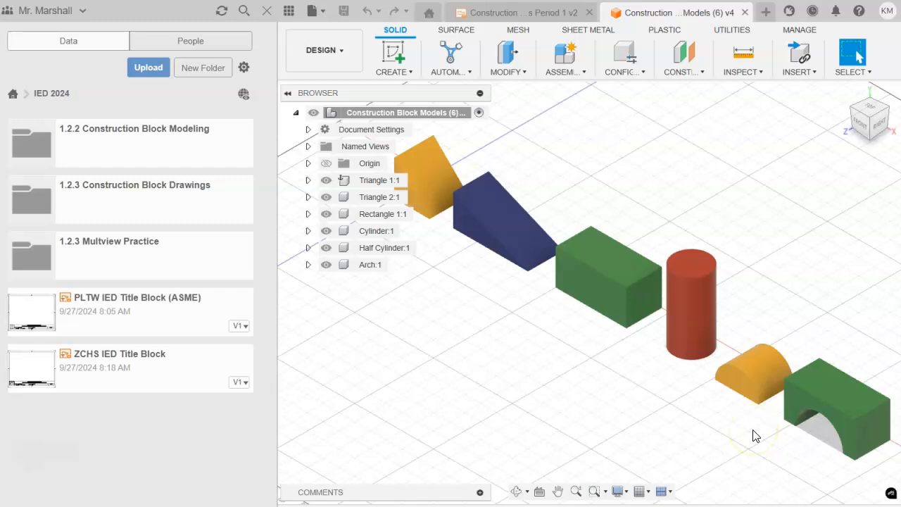
Set up a new drawing of the full Construction Block Models assembly using the ZCHS IED Title Block template.
click(811, 439)
click(289, 11)
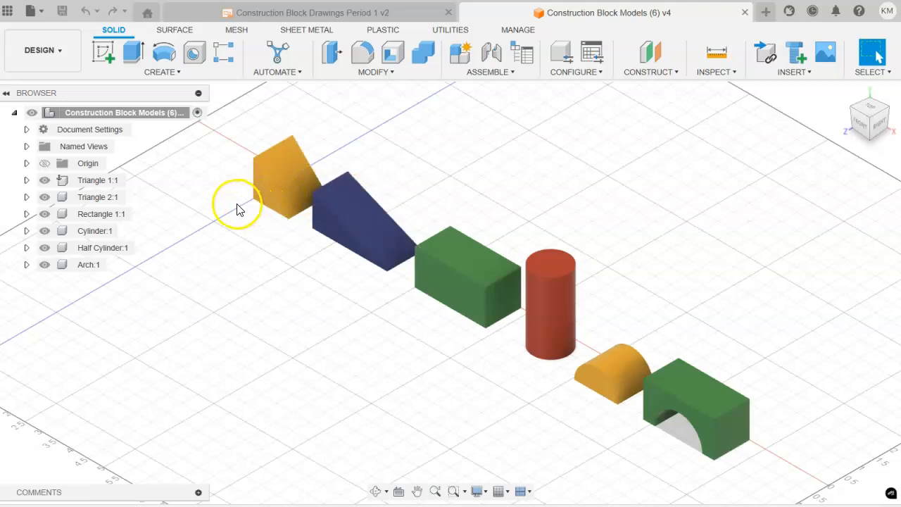
right_click(139, 116)
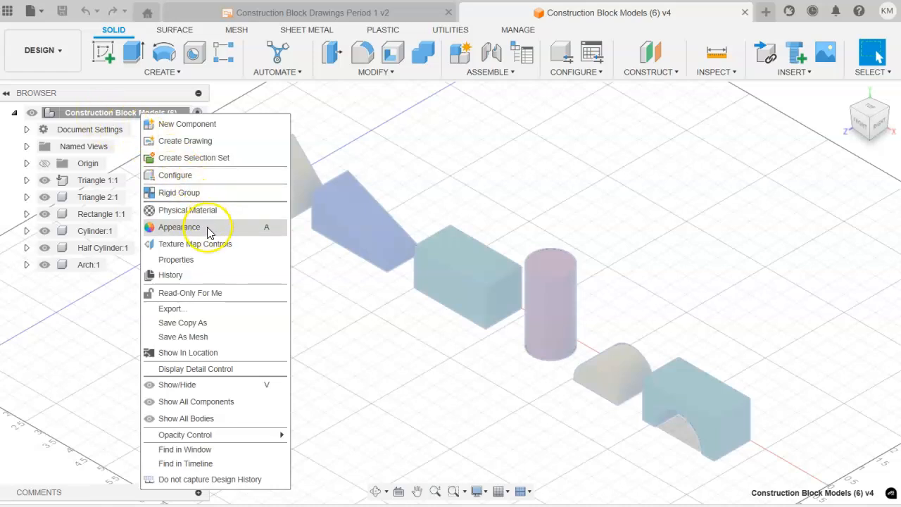
click(194, 144)
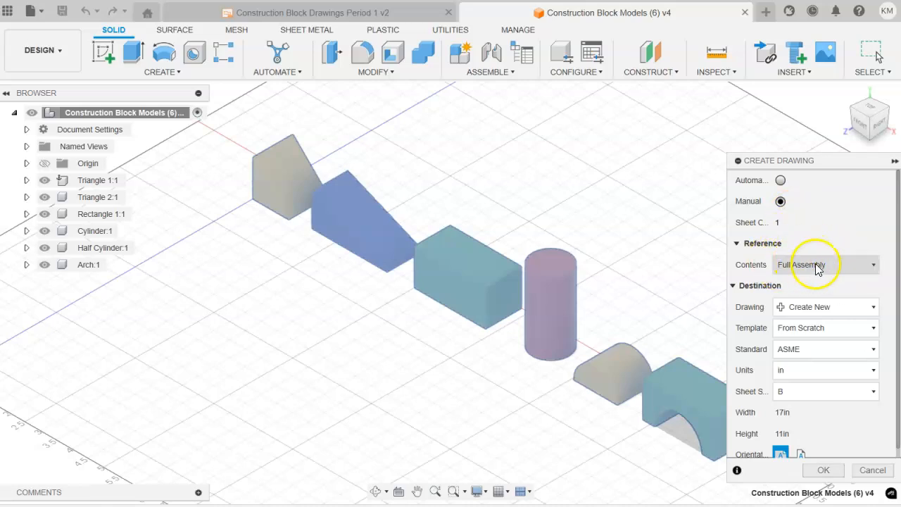
click(794, 330)
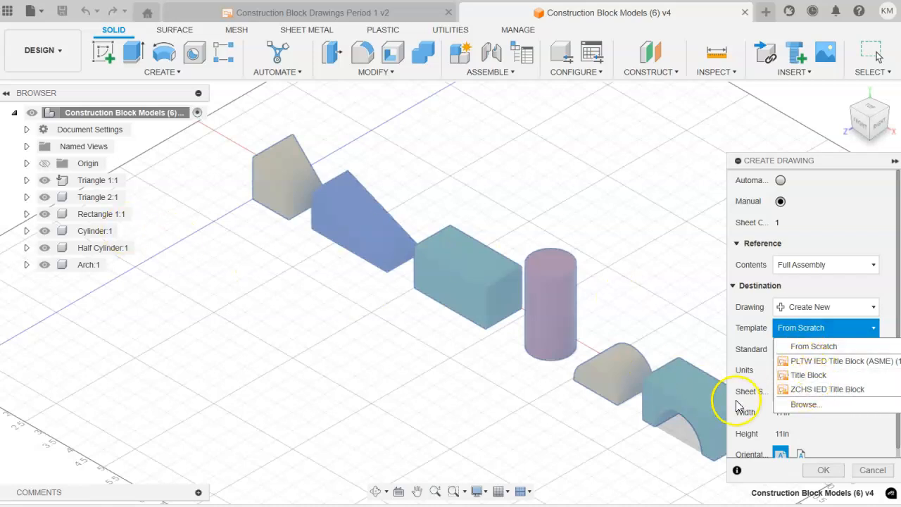
click(829, 390)
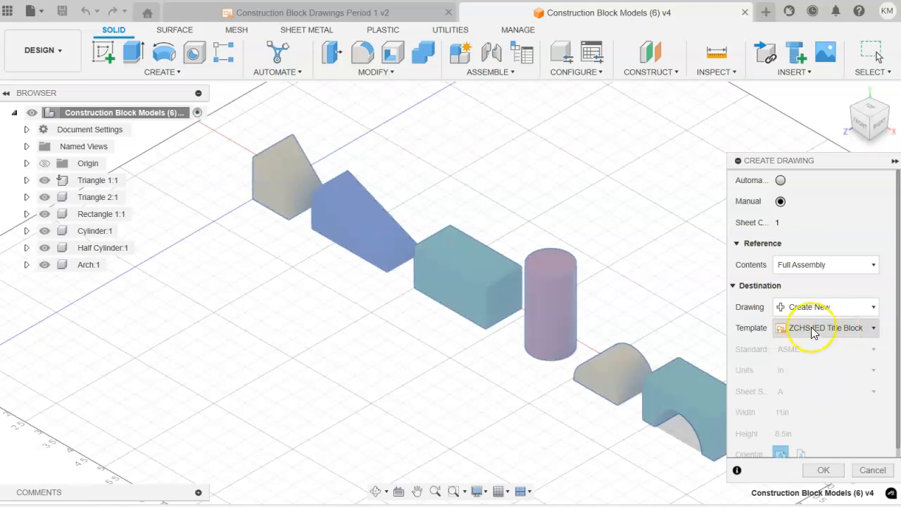
click(841, 329)
click(803, 404)
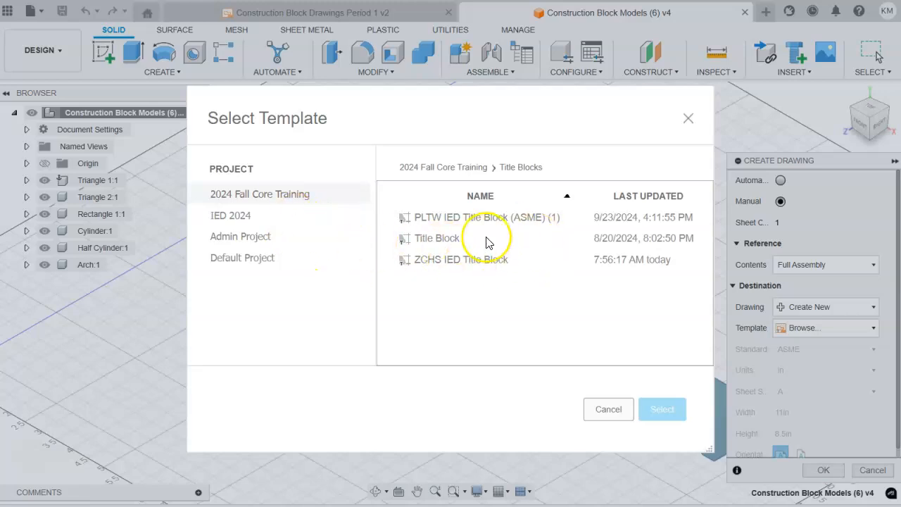
click(611, 408)
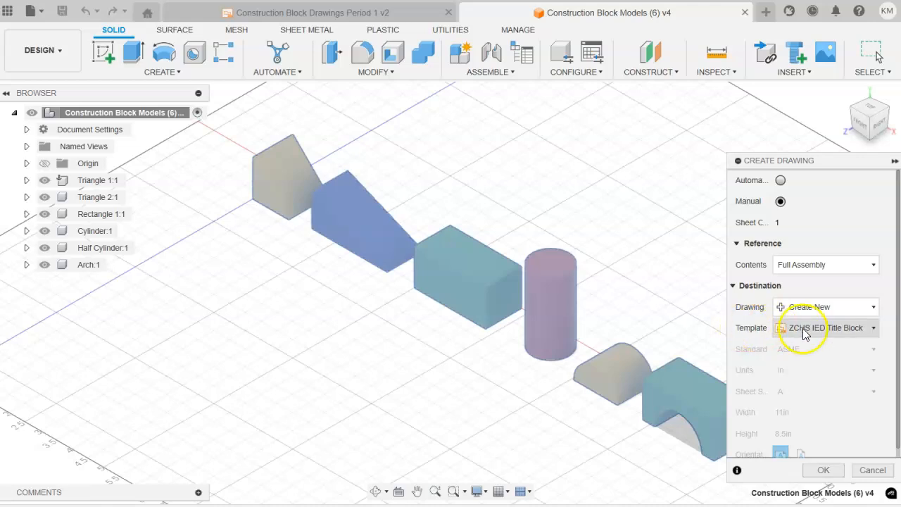
Create the drawing and place a front base view of all the blocks on the sheet at 1:1 scale.
click(819, 473)
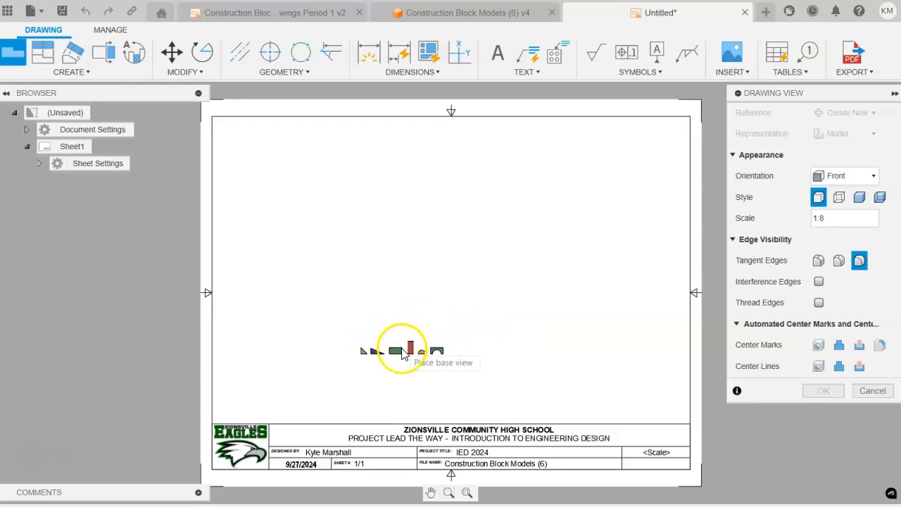
click(448, 351)
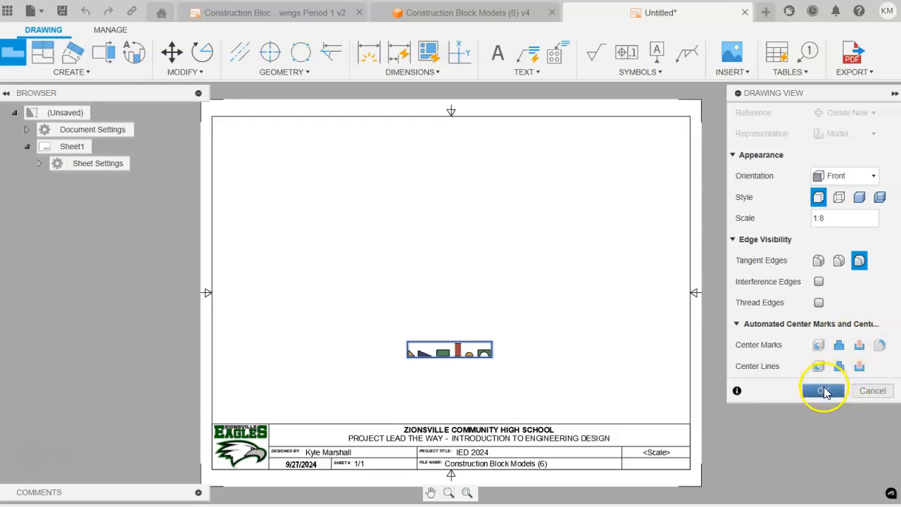
click(832, 221)
drag(822, 220, 876, 225)
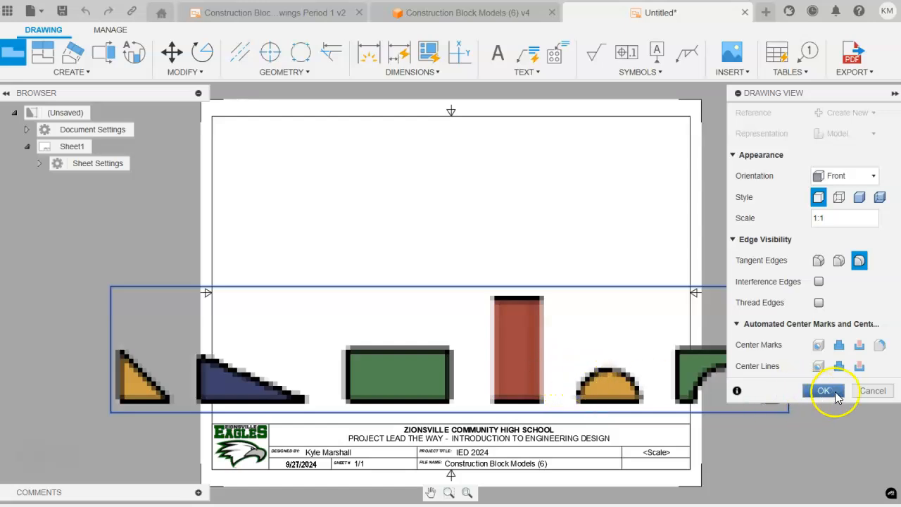
click(822, 391)
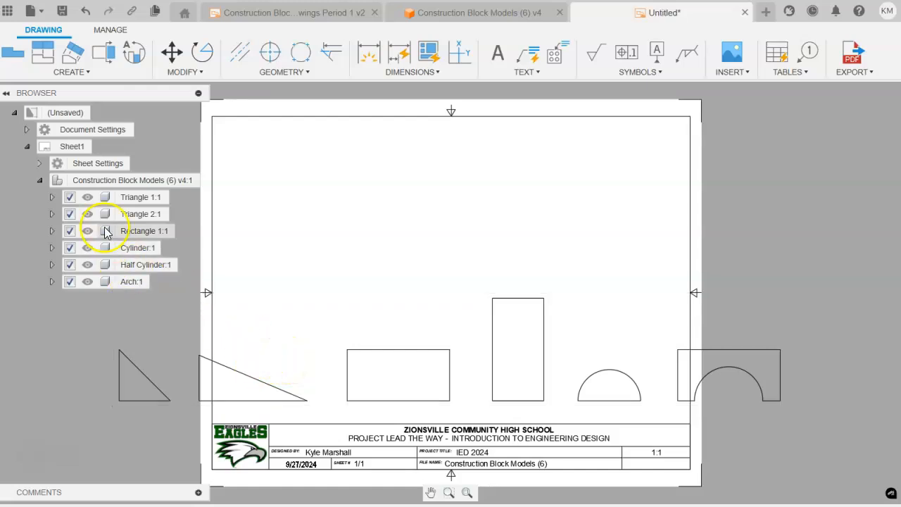
Exclude Triangle 2, Rectangle 1, Cylinder, Half Cylinder and Arch from the base view, keeping only Triangle 1.
click(75, 214)
click(70, 231)
click(69, 247)
click(70, 265)
click(69, 282)
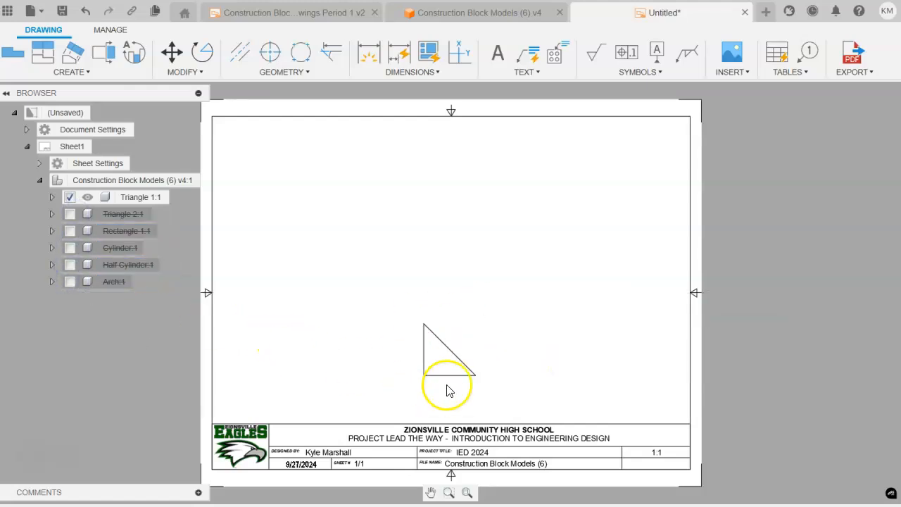
Move the Triangle 1 front view up and left of the sheet's centre.
drag(429, 362, 377, 284)
click(345, 275)
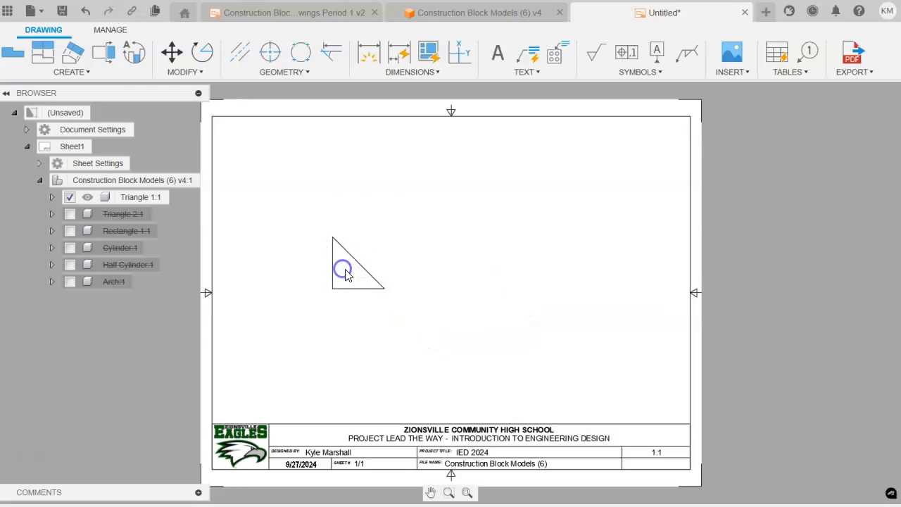
click(427, 259)
Project an isometric view of Triangle 1 from the front view, placing it diagonally up and to its right.
click(41, 61)
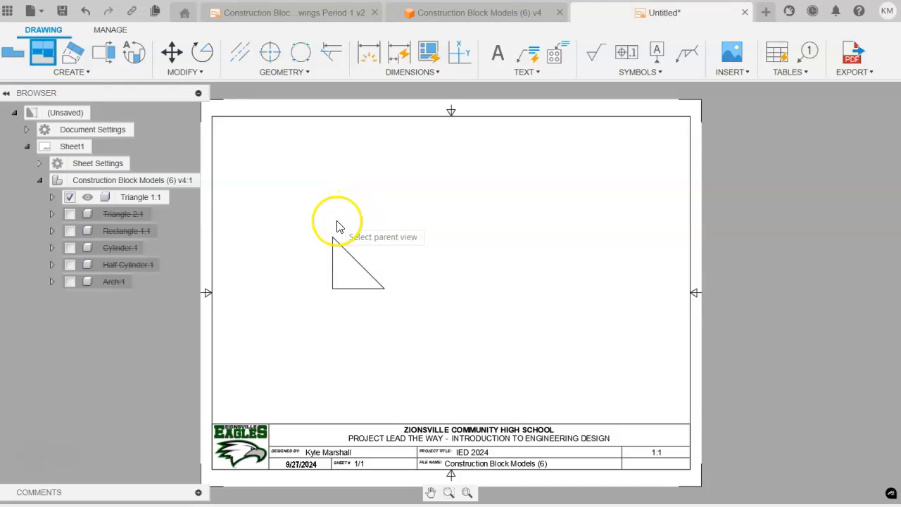
click(343, 259)
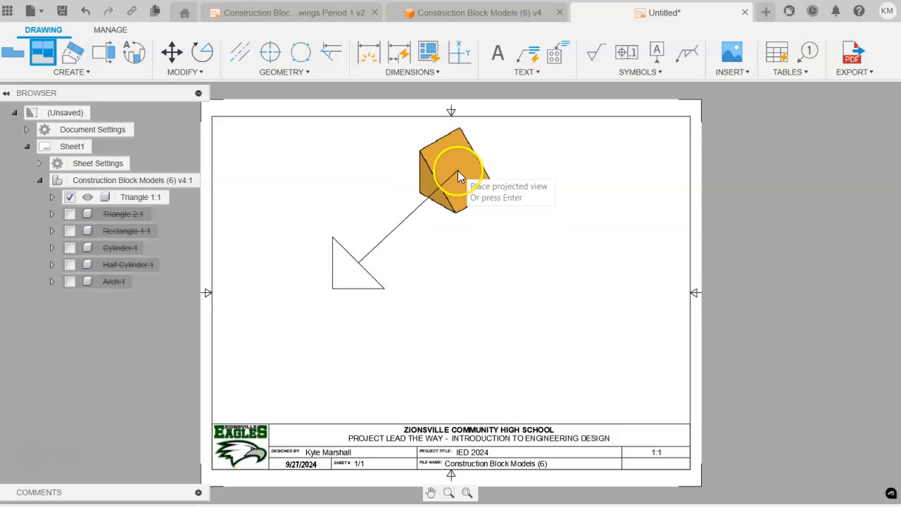
click(461, 168)
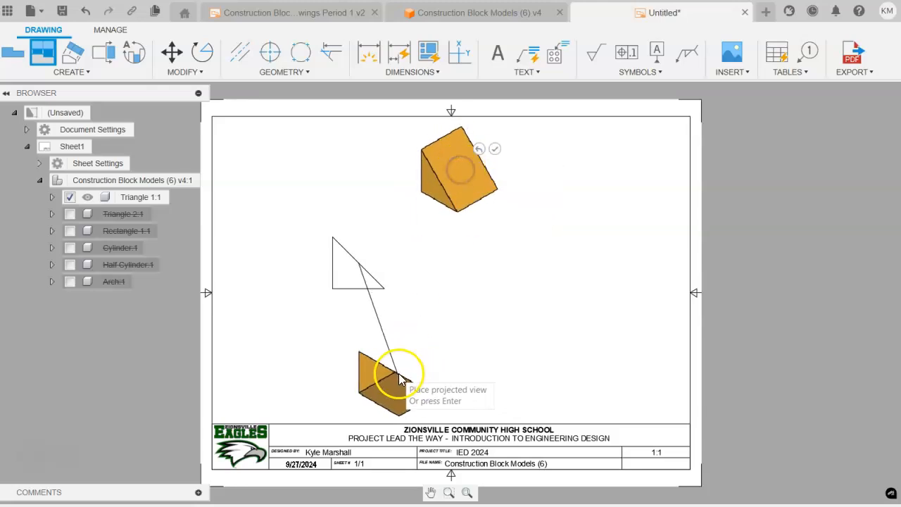
click(497, 149)
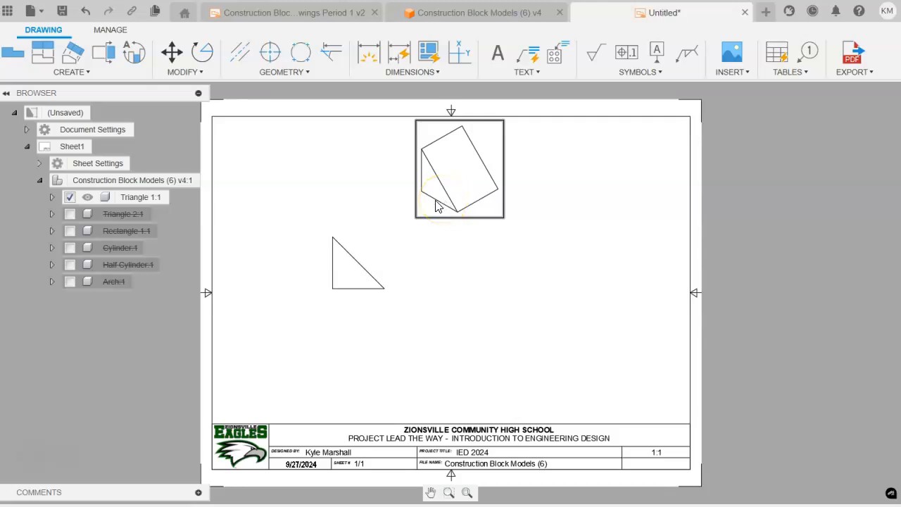
click(350, 276)
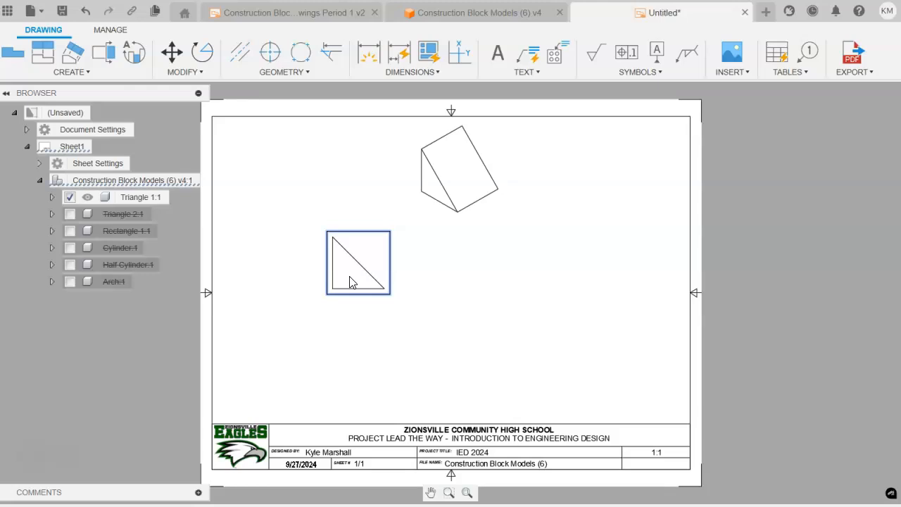
key(Delete)
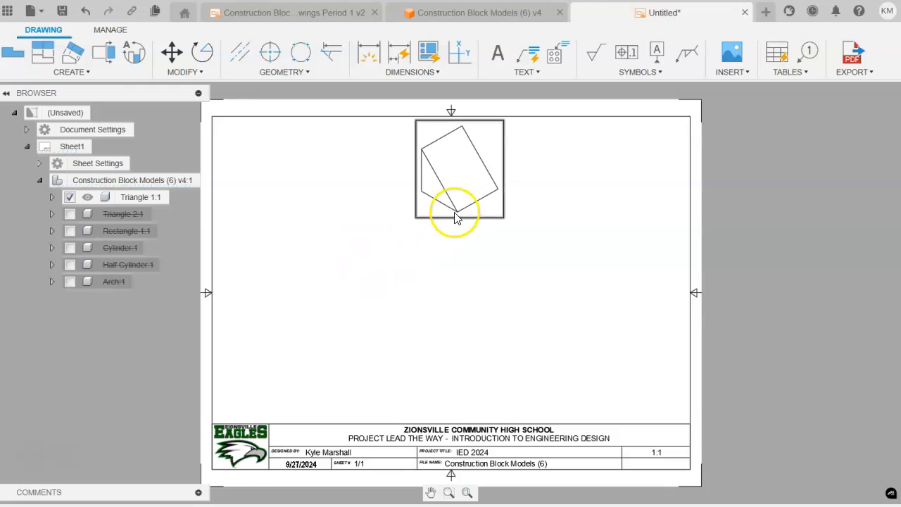
click(85, 11)
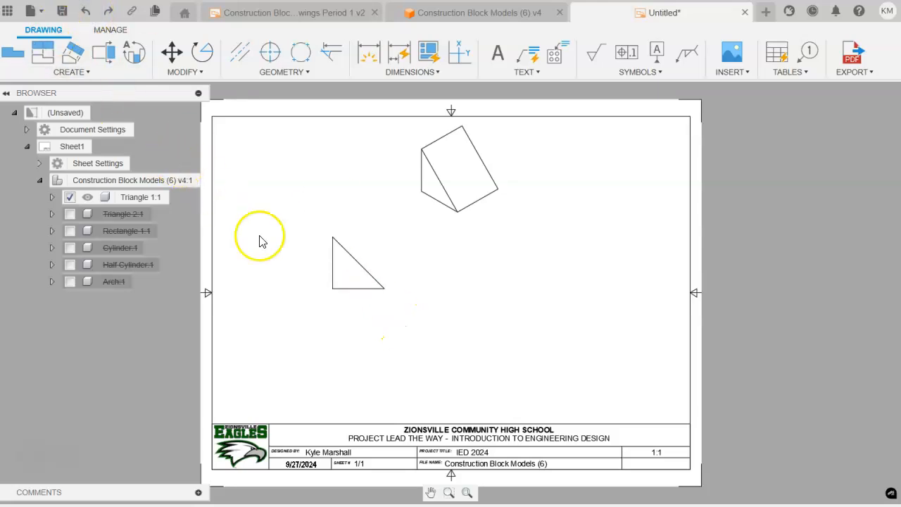
Delete the Triangle 1 front view and move its isometric view to the upper-left area of the sheet.
click(345, 269)
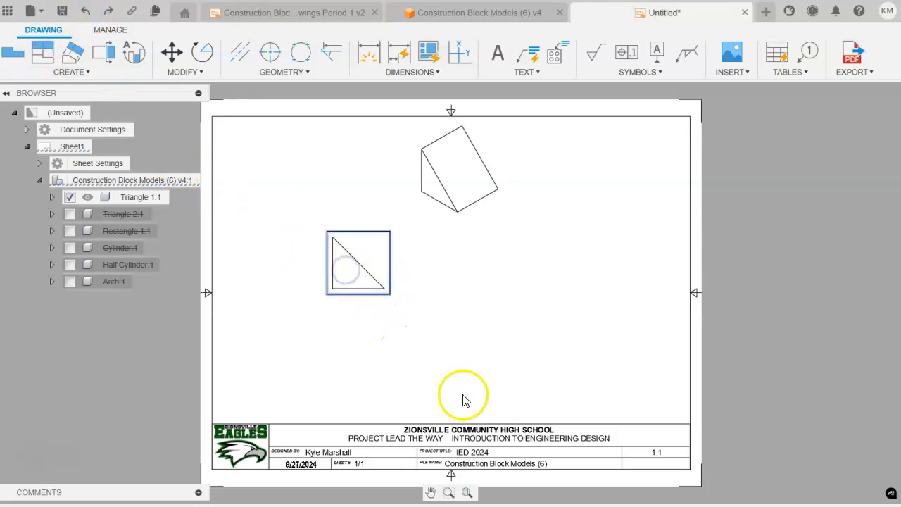
key(Delete)
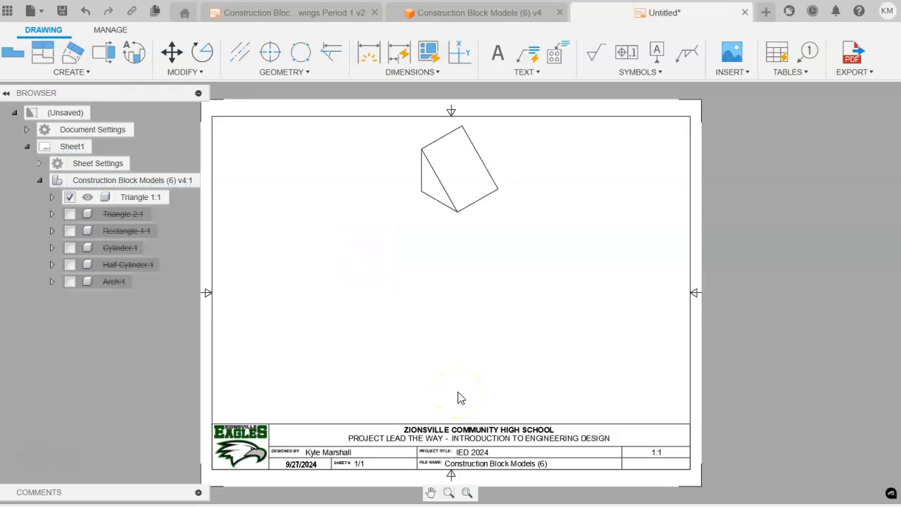
drag(459, 181, 308, 217)
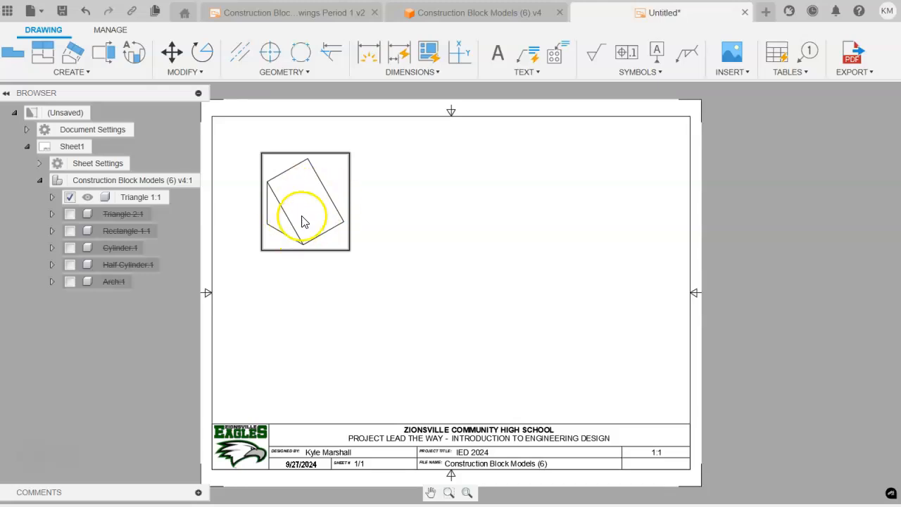
Change the display style of the Triangle 1 isometric view to Shaded.
double_click(310, 222)
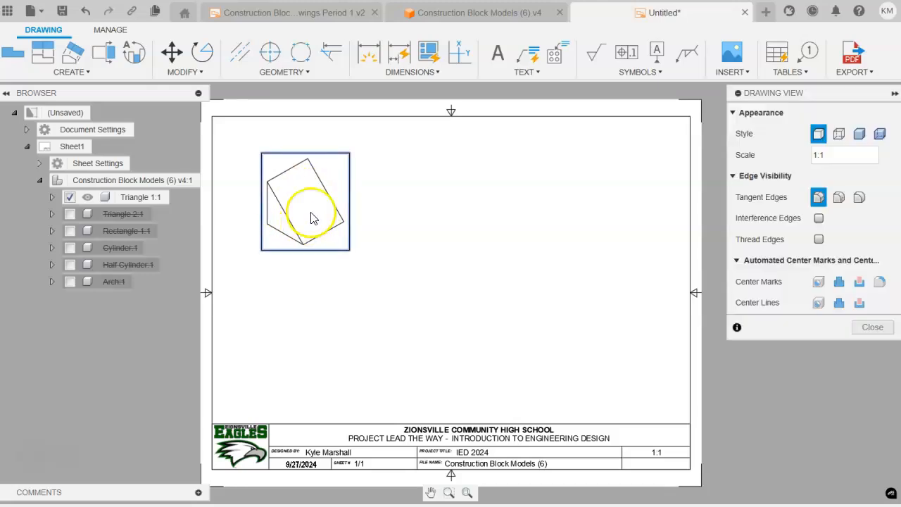
click(863, 330)
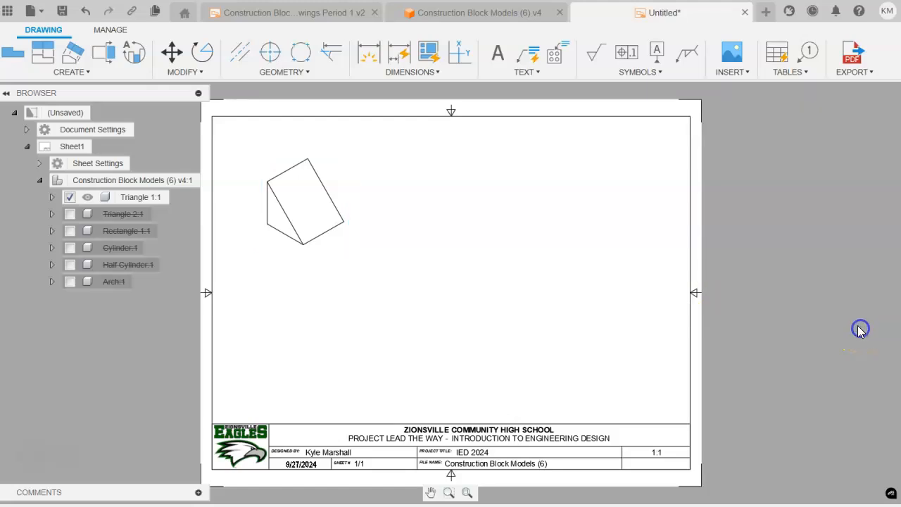
double_click(299, 211)
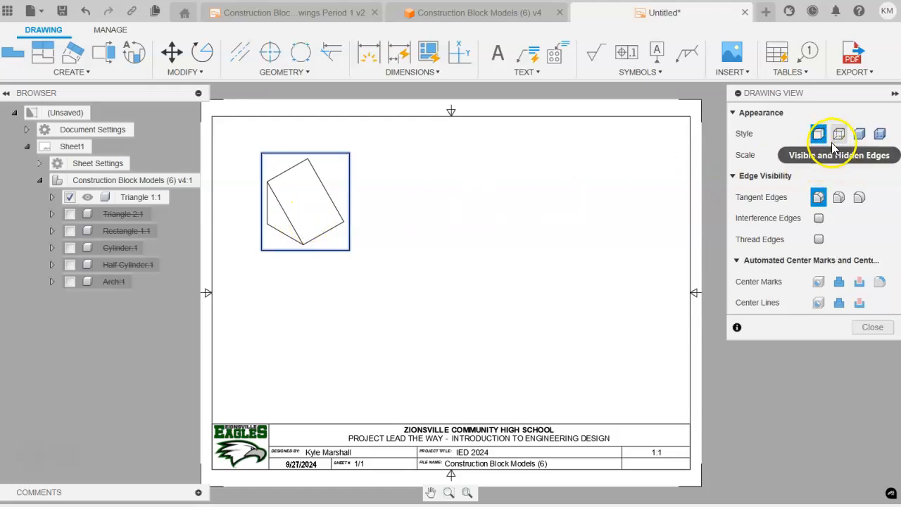
click(862, 136)
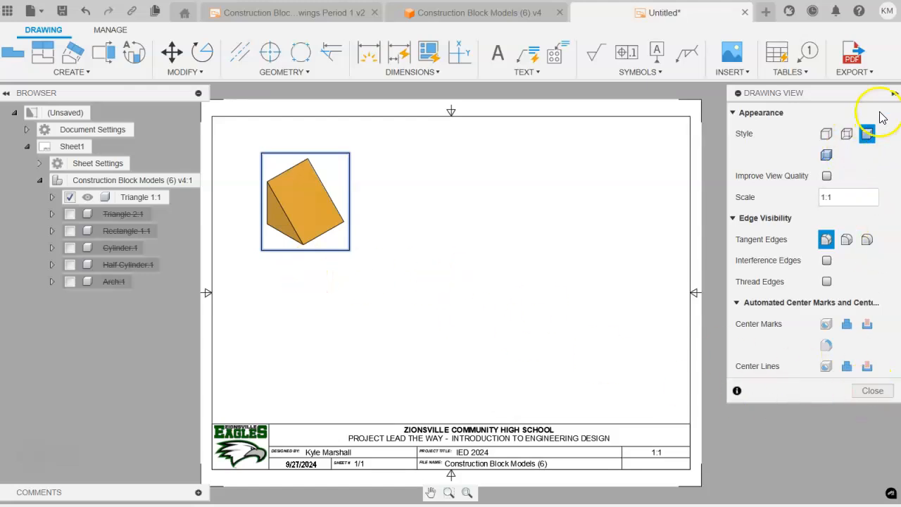
click(873, 390)
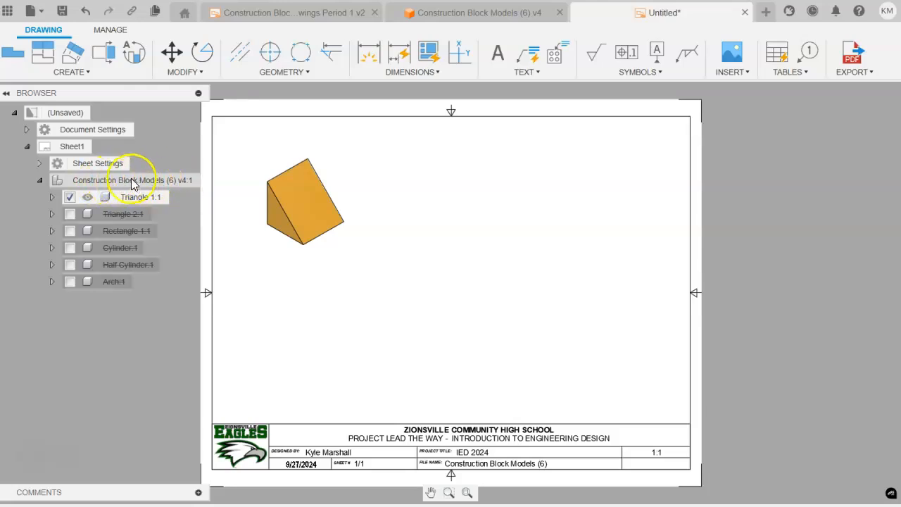
Place a second front base view of all the blocks at 1:1 scale below the shaded triangle.
click(40, 180)
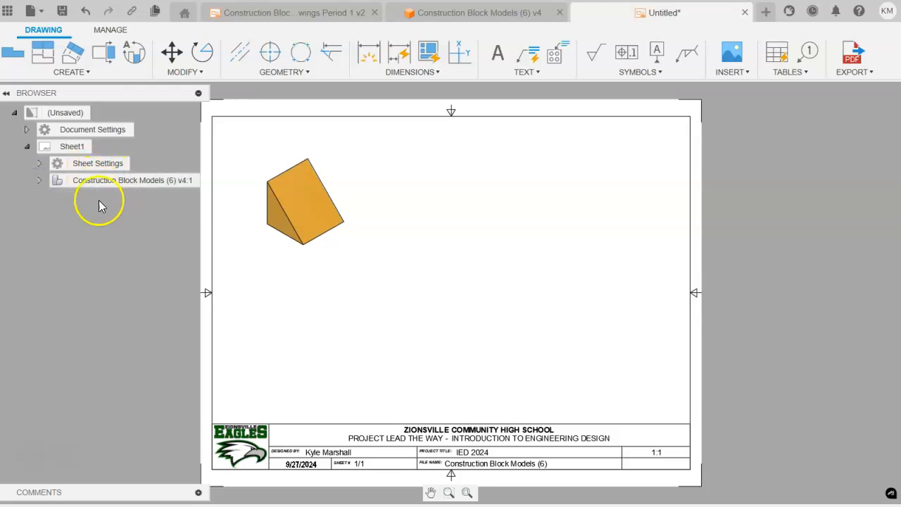
click(11, 55)
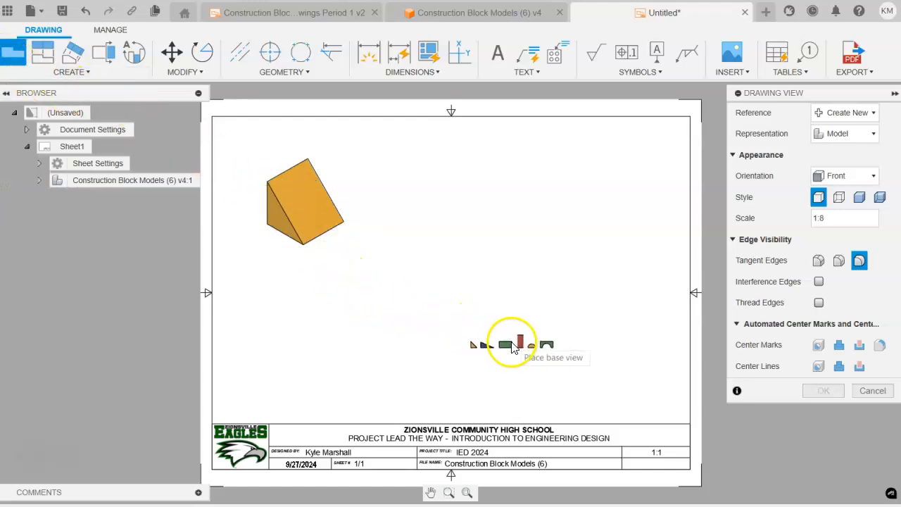
click(457, 312)
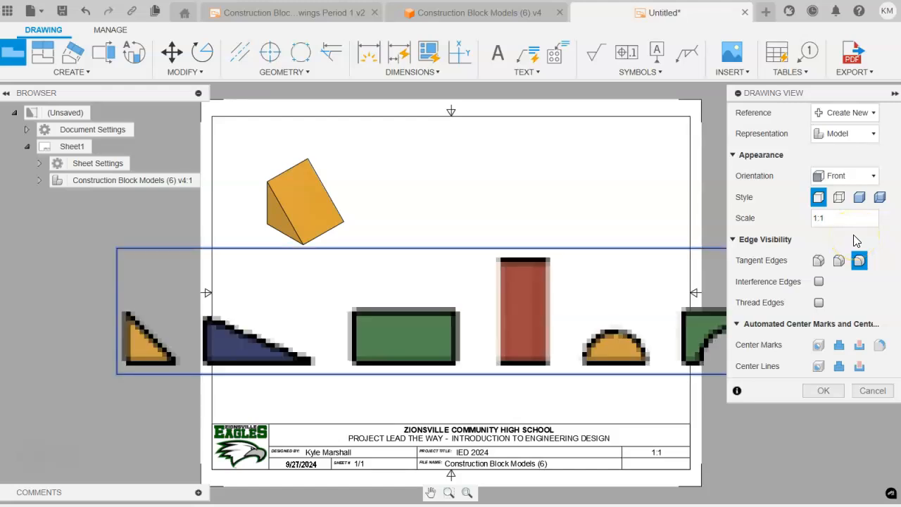
click(823, 391)
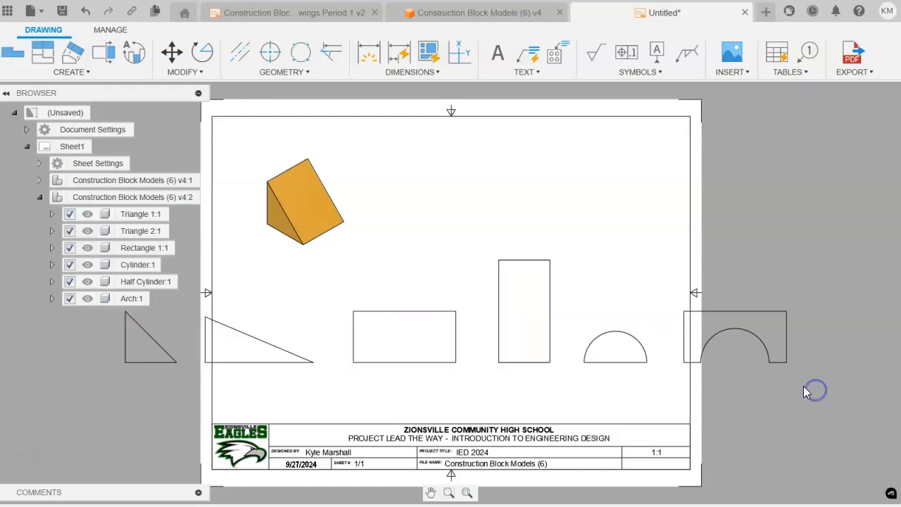
In the second base view, exclude Triangle 1, Rectangle 1, Cylinder, Half Cylinder and Arch, keeping only Triangle 2.
click(69, 219)
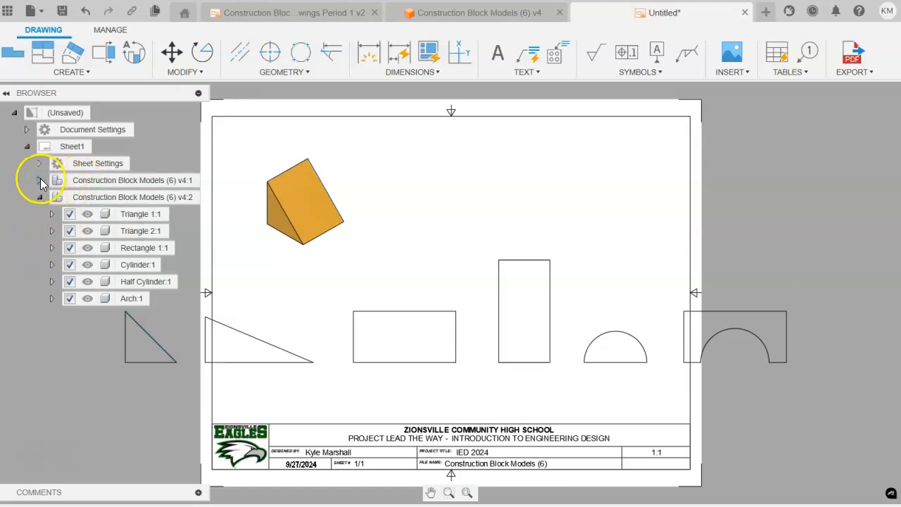
click(40, 180)
click(40, 181)
click(58, 200)
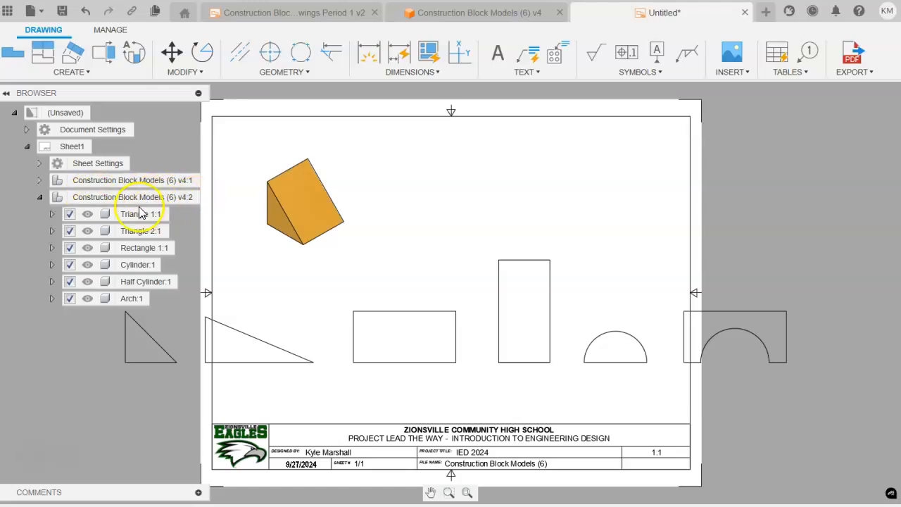
click(69, 214)
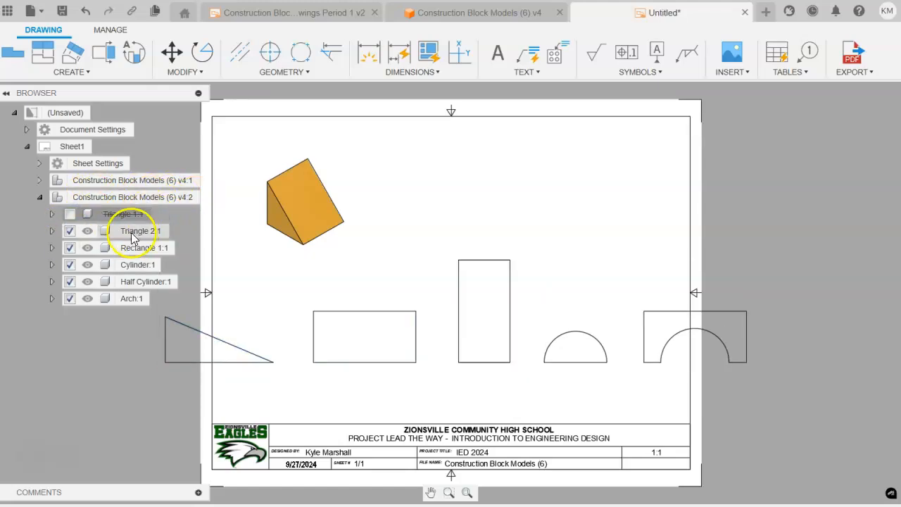
click(70, 248)
click(70, 265)
click(70, 281)
click(69, 299)
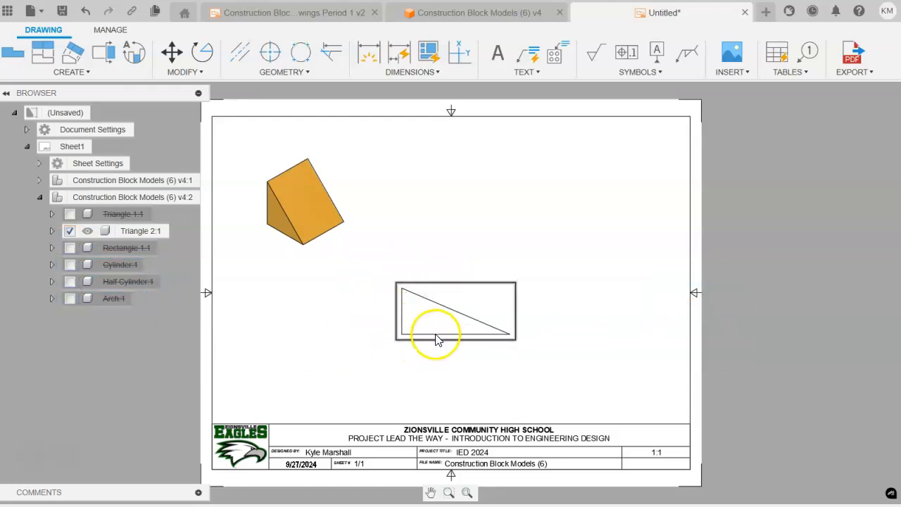
Project an isometric view of Triangle 2 from its front view, placing it diagonally up and to the right.
click(42, 52)
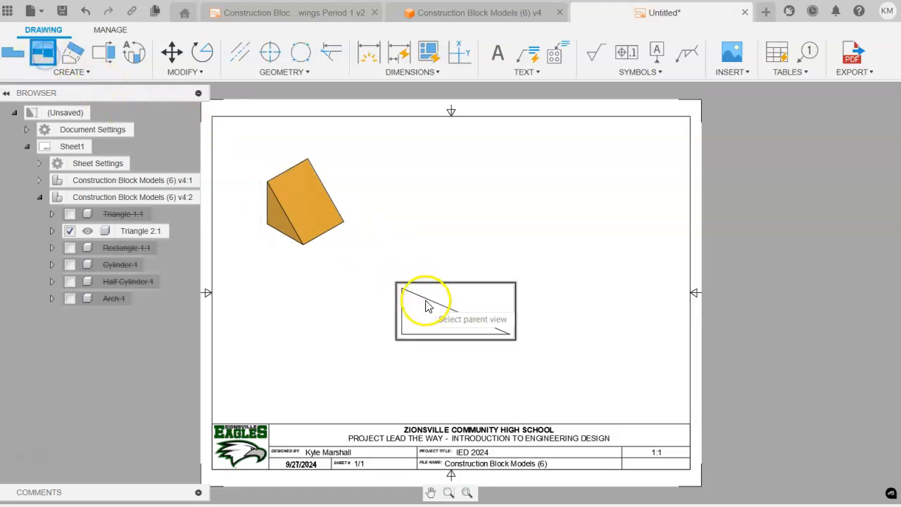
key(Escape)
click(43, 65)
click(455, 324)
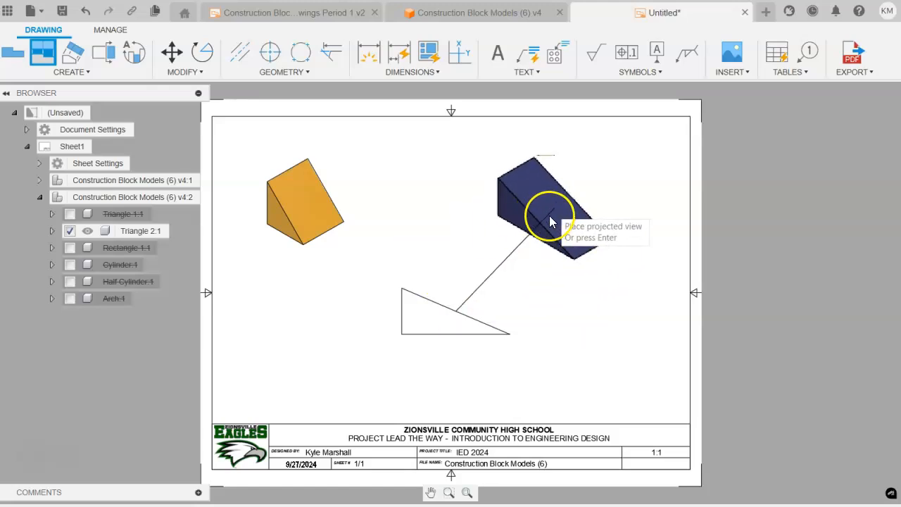
click(551, 210)
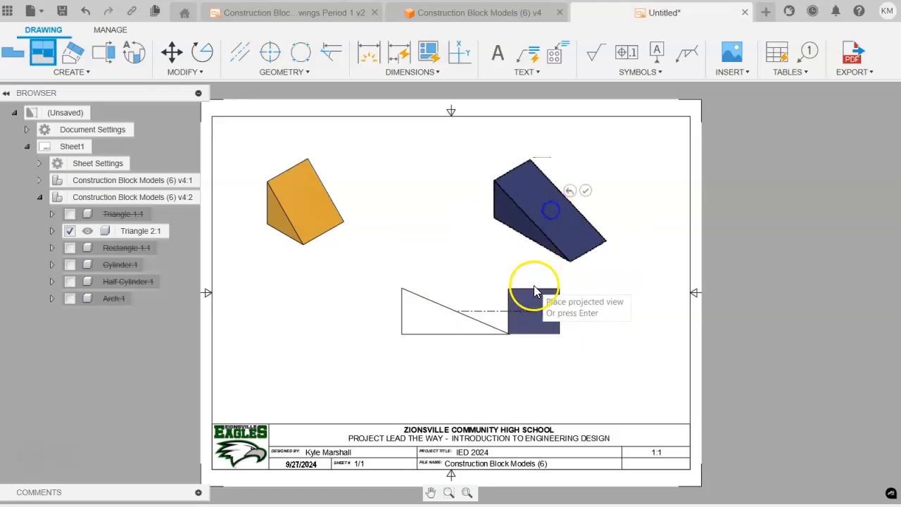
click(586, 191)
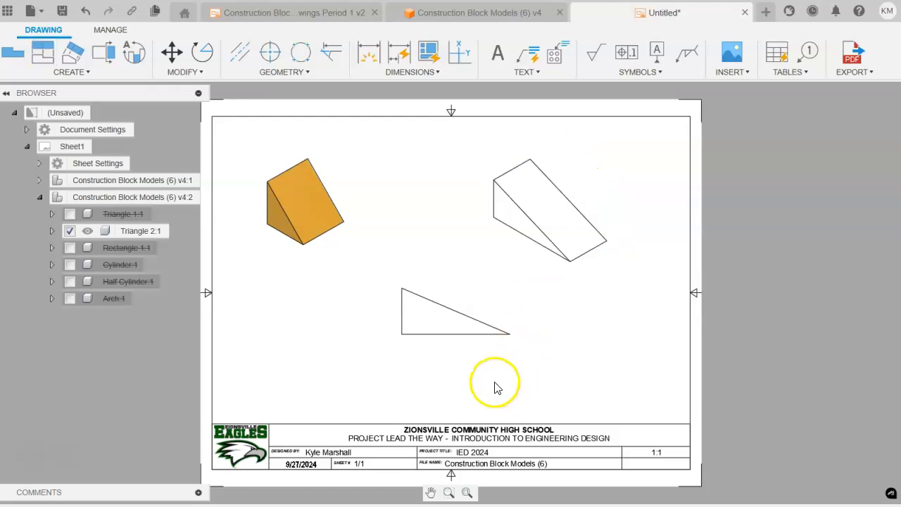
Delete the Triangle 2 front view and set the display style of its isometric view to Shaded.
click(464, 336)
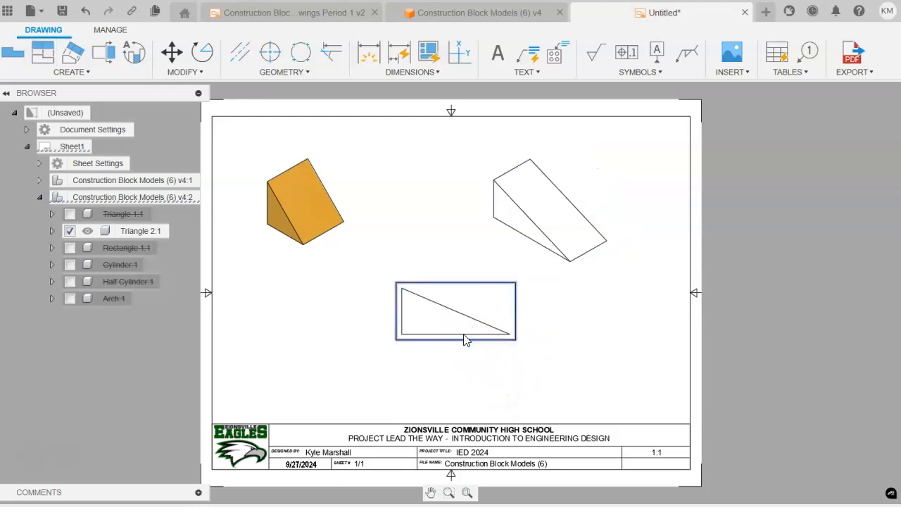
click(544, 242)
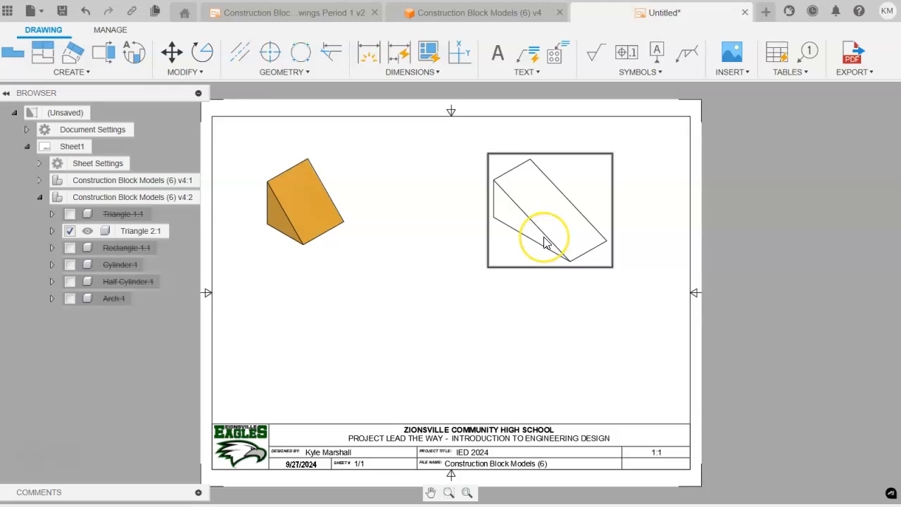
double_click(544, 242)
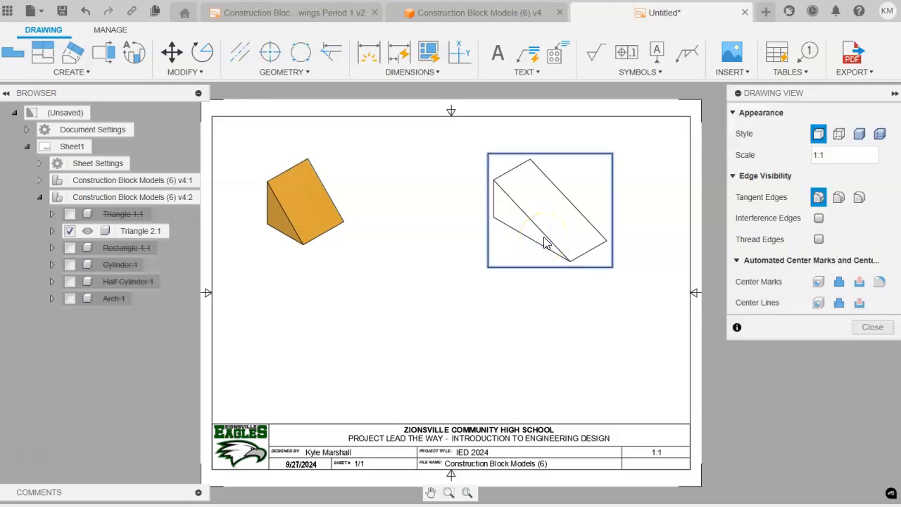
click(863, 138)
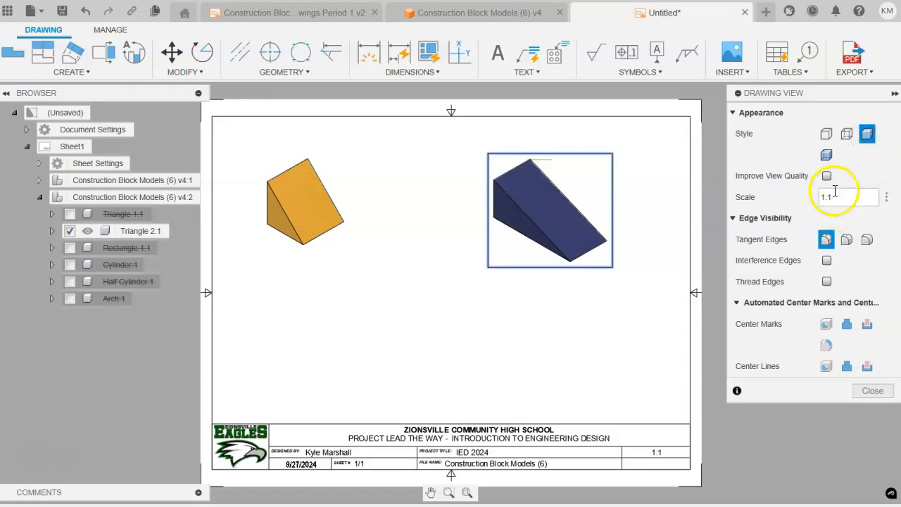
click(872, 390)
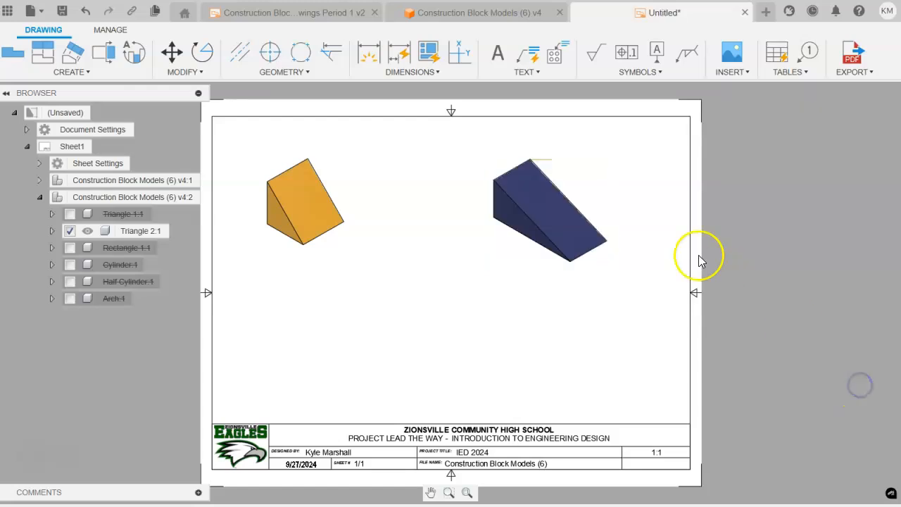
Move the shaded Triangle 2 view closer to the Triangle 1 view and collapse the second view's component list.
mouse_move(566, 224)
mouse_down()
mouse_move(460, 219)
mouse_move(468, 225)
mouse_up()
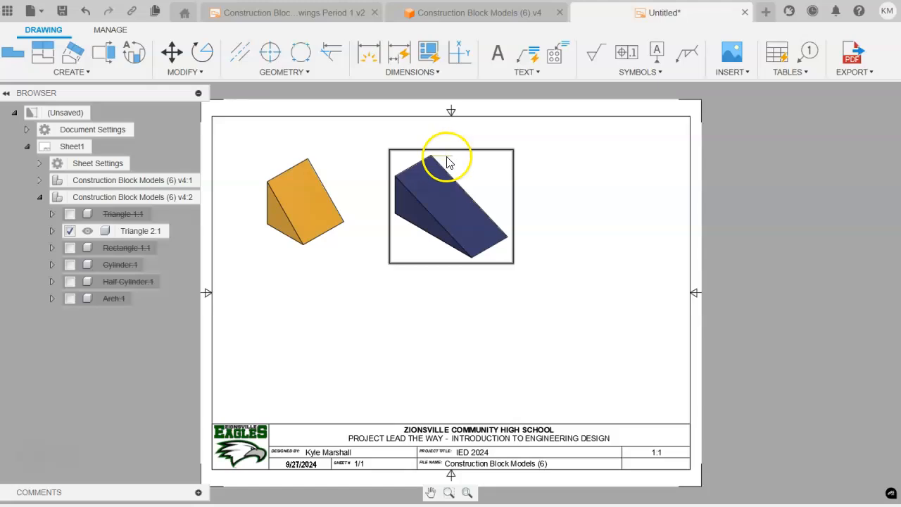
double_click(443, 215)
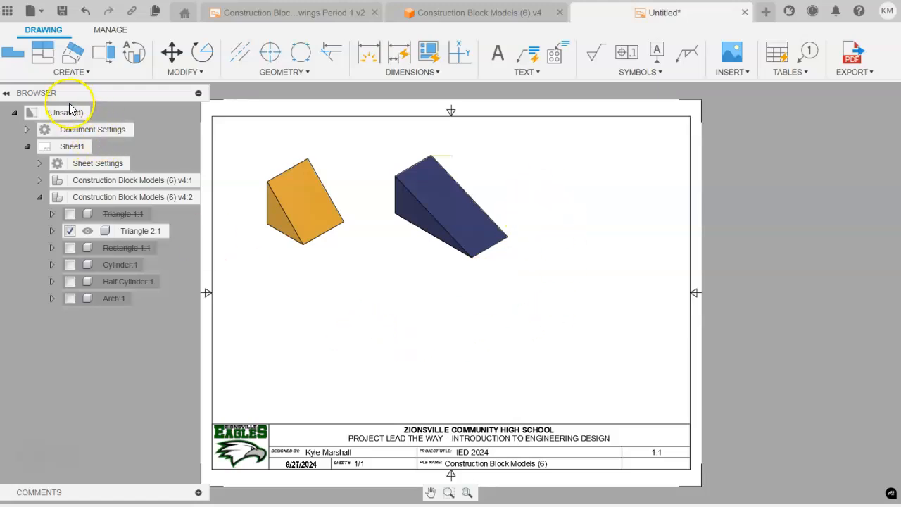
click(40, 197)
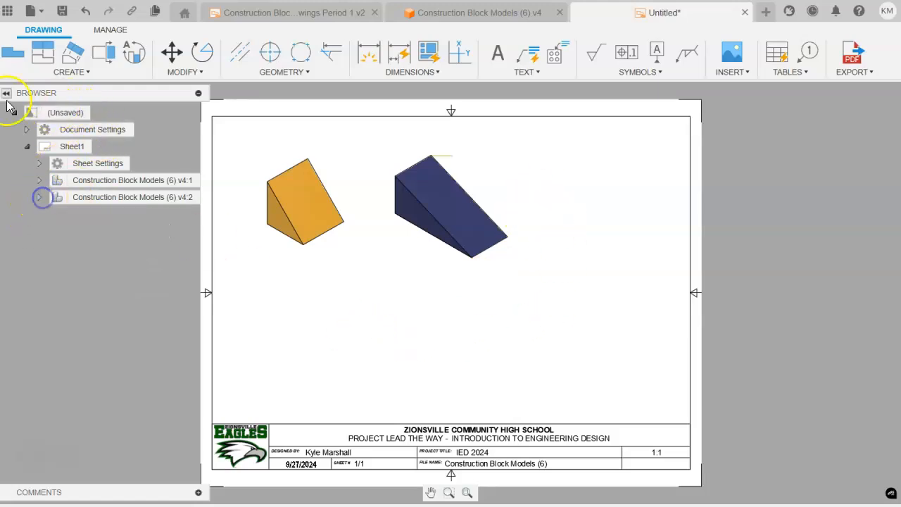
click(13, 52)
click(441, 327)
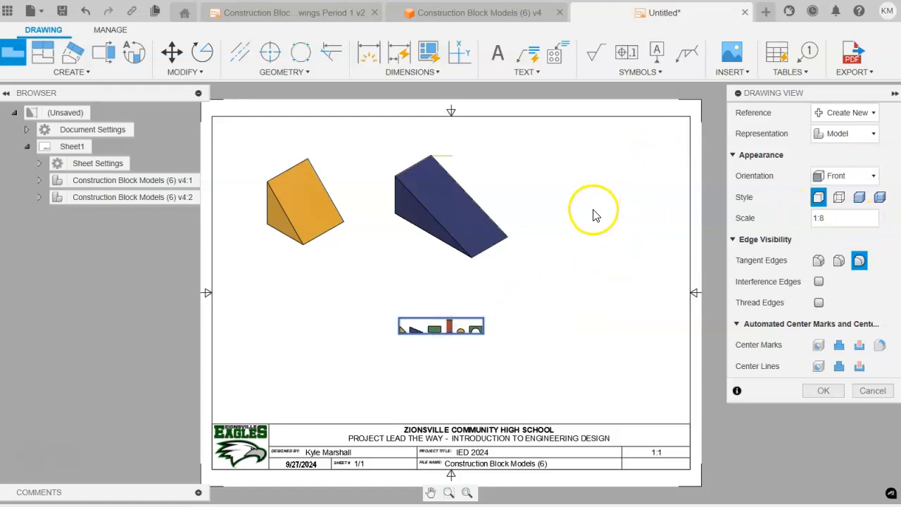
click(871, 392)
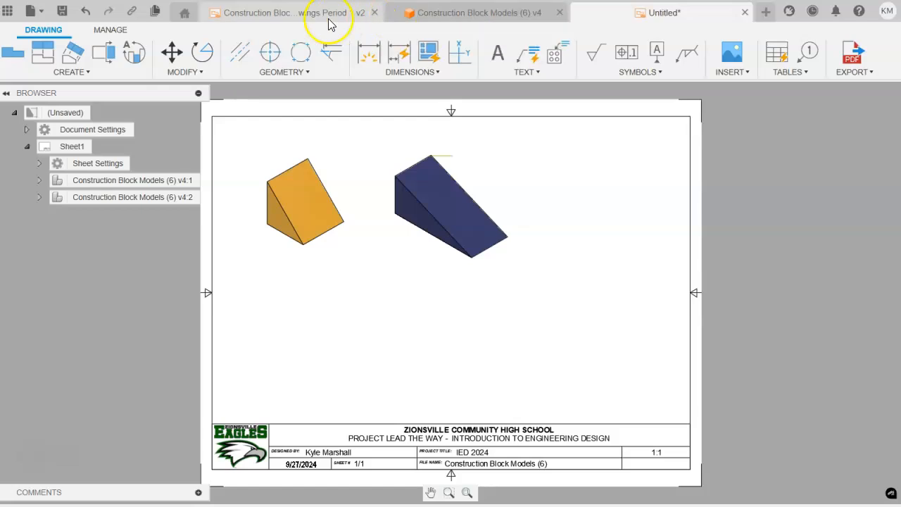
Examine the completed Construction Block Drawings Period 1 sheet and the source block models for reference, returning to the unsaved drawing.
click(291, 15)
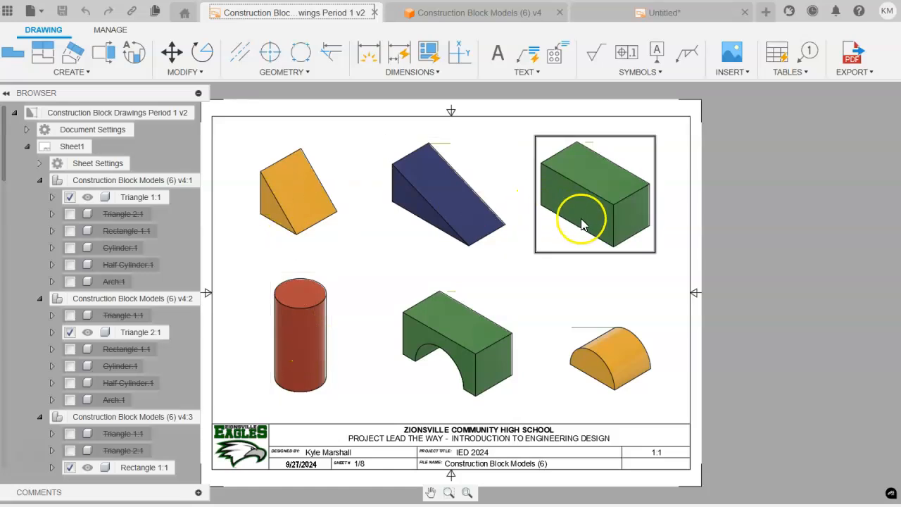
scroll(572, 479, down, 1)
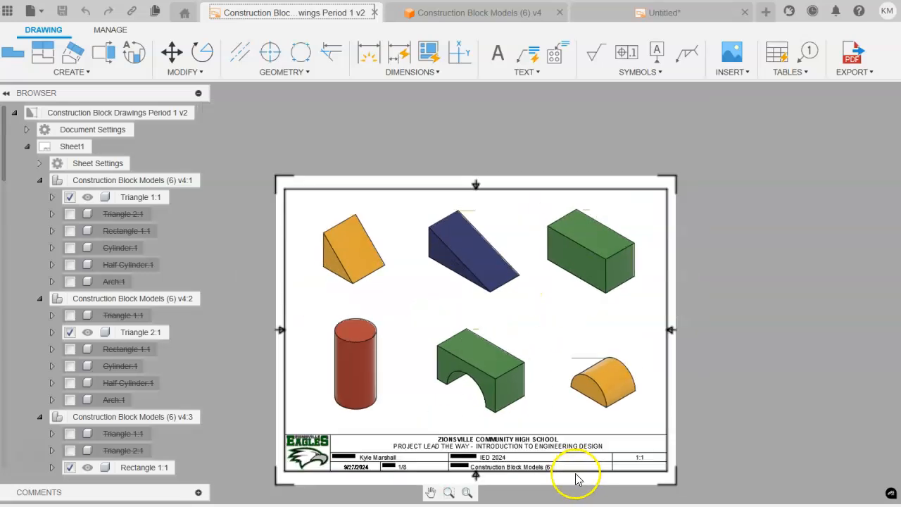
scroll(553, 472, up, 2)
middle_drag(450, 453, 538, 358)
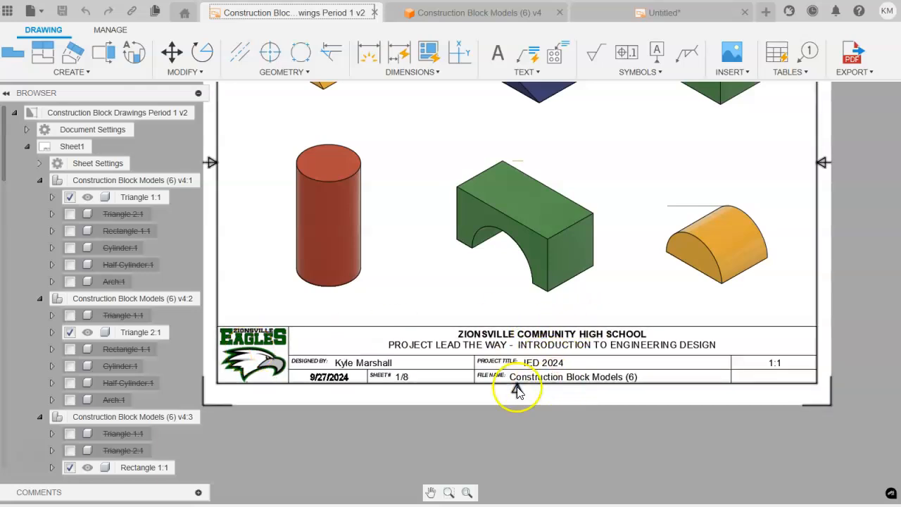
middle_drag(497, 314, 507, 420)
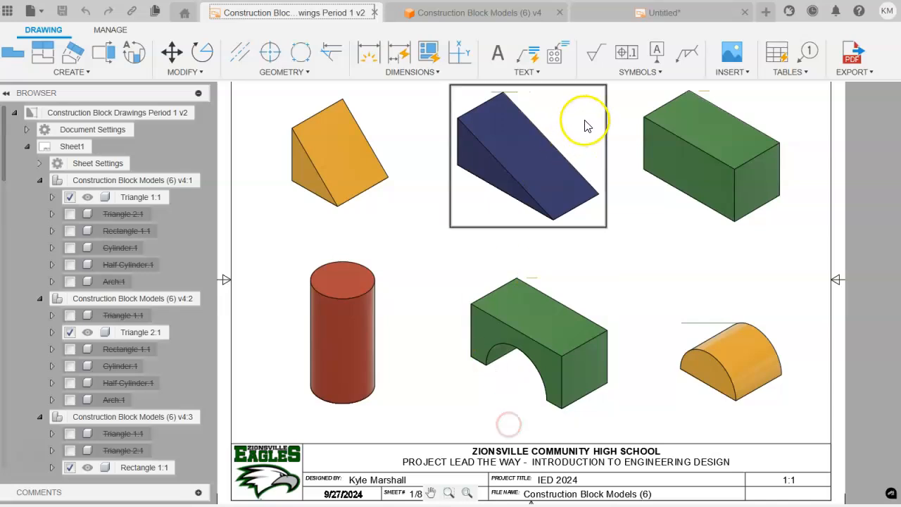
click(658, 12)
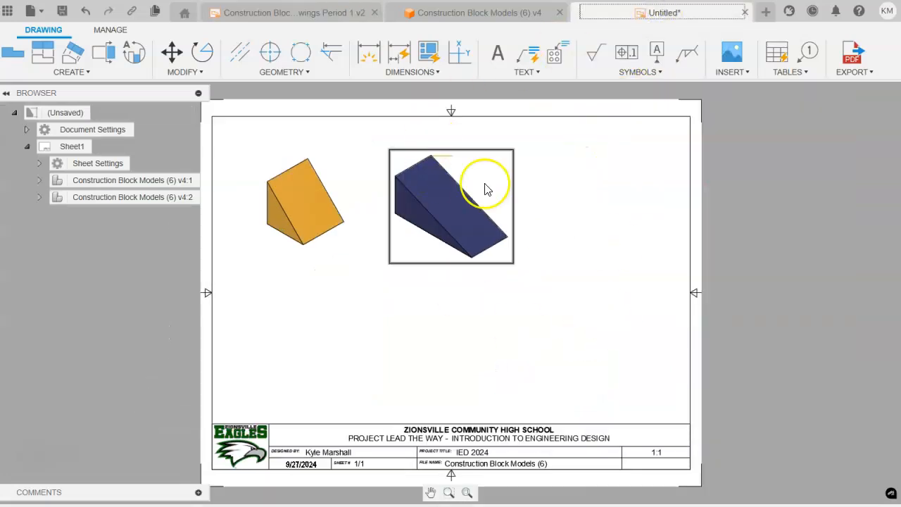
middle_drag(453, 306, 517, 300)
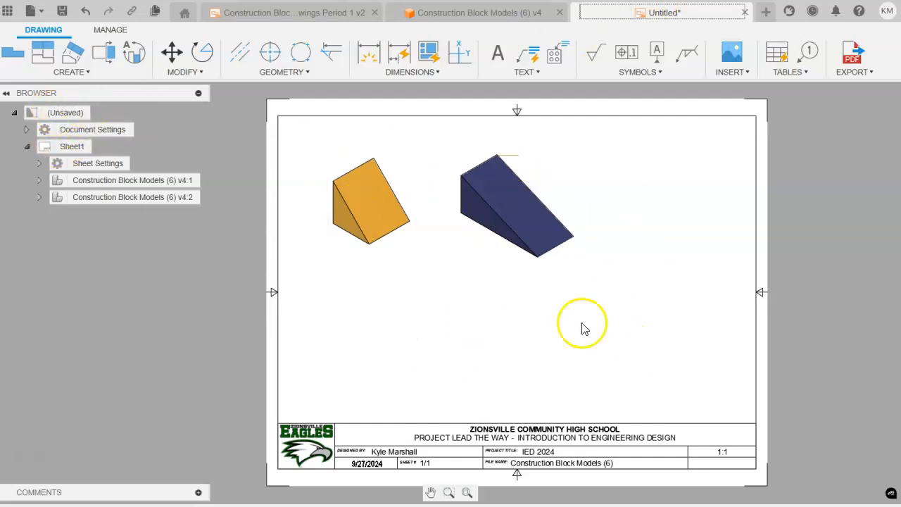
click(461, 14)
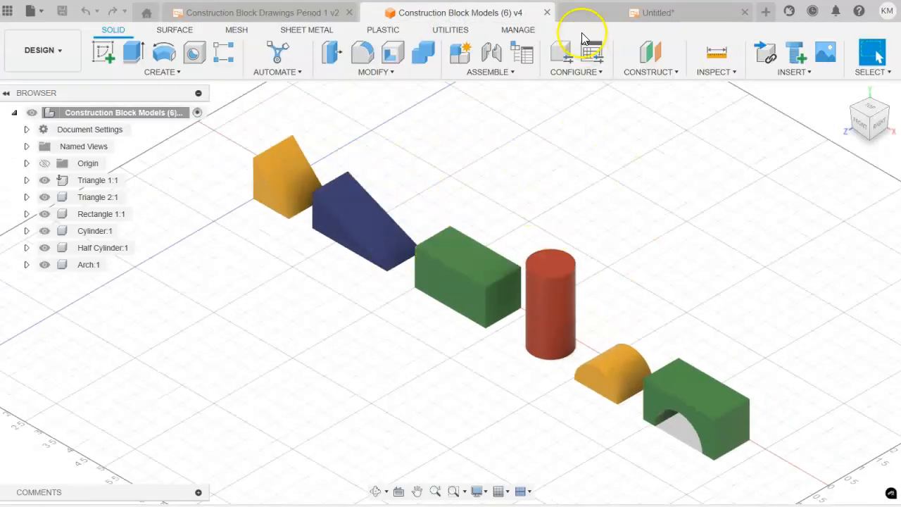
click(653, 14)
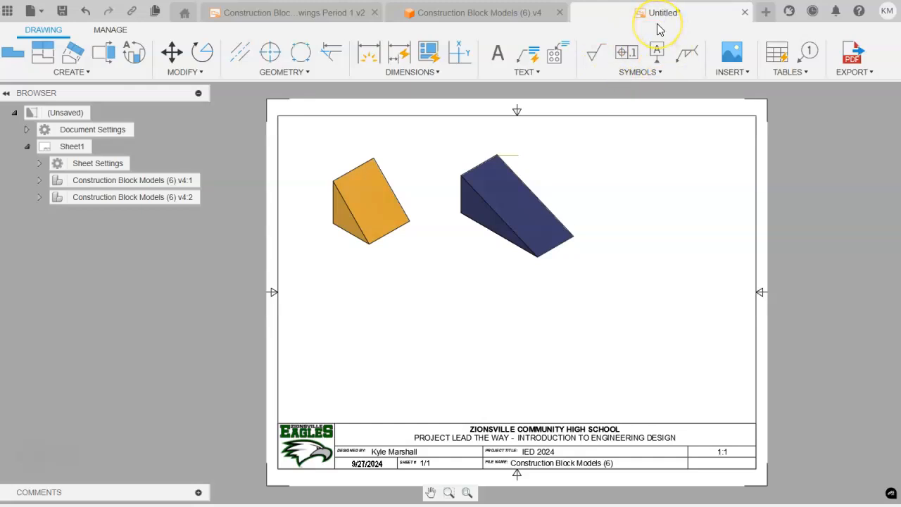
Save the drawing as Construction Block Drawing Packet in the 1.2.3 Construction Block Drawings folder of the IED 2024 project.
click(62, 11)
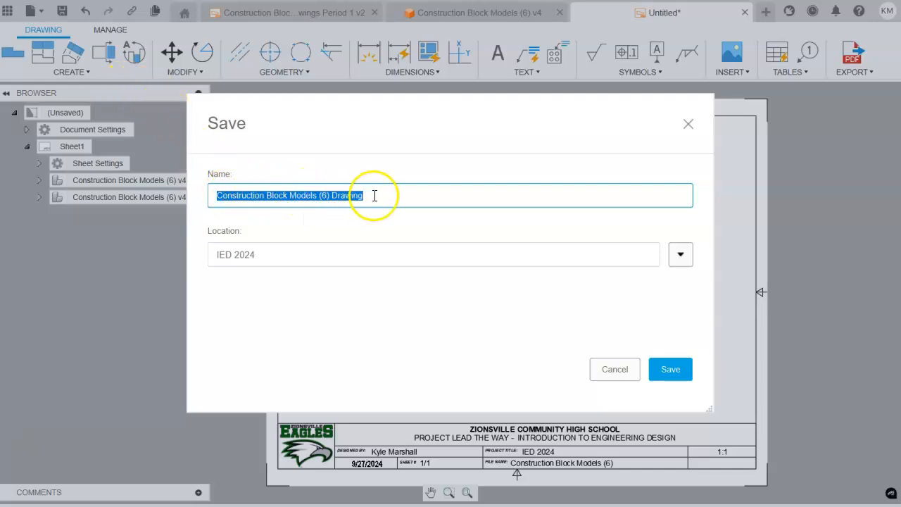
drag(378, 195, 295, 195)
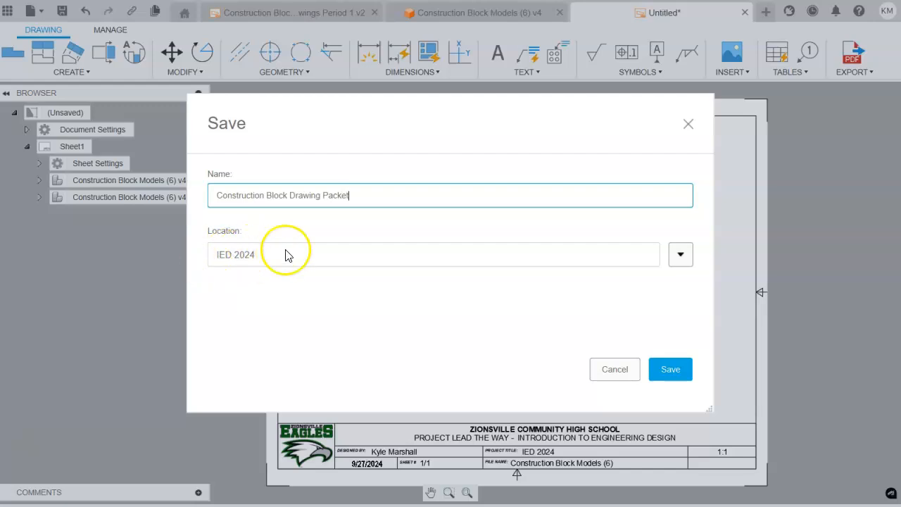
click(680, 256)
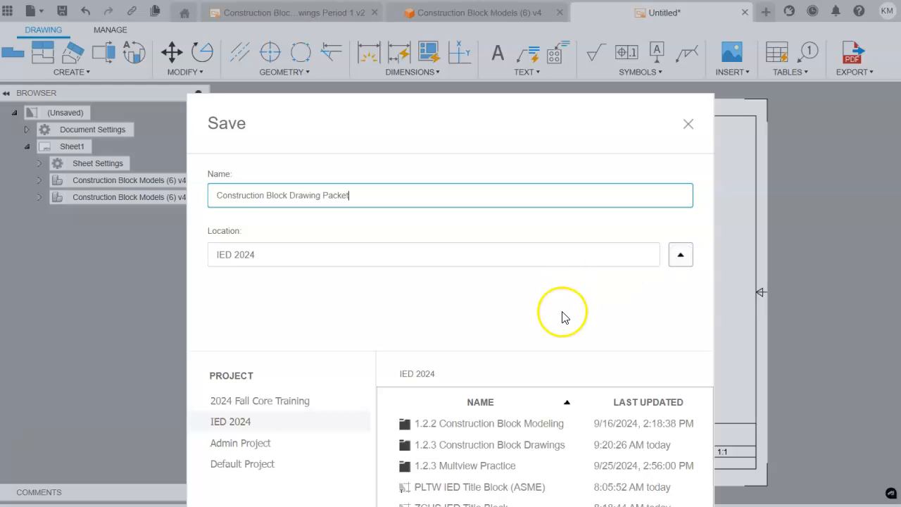
double_click(467, 447)
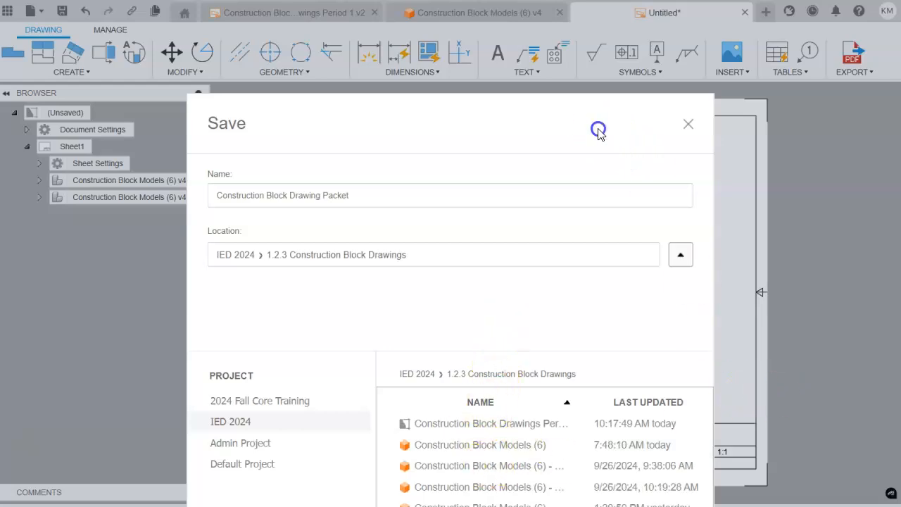
drag(597, 130, 554, 0)
click(626, 466)
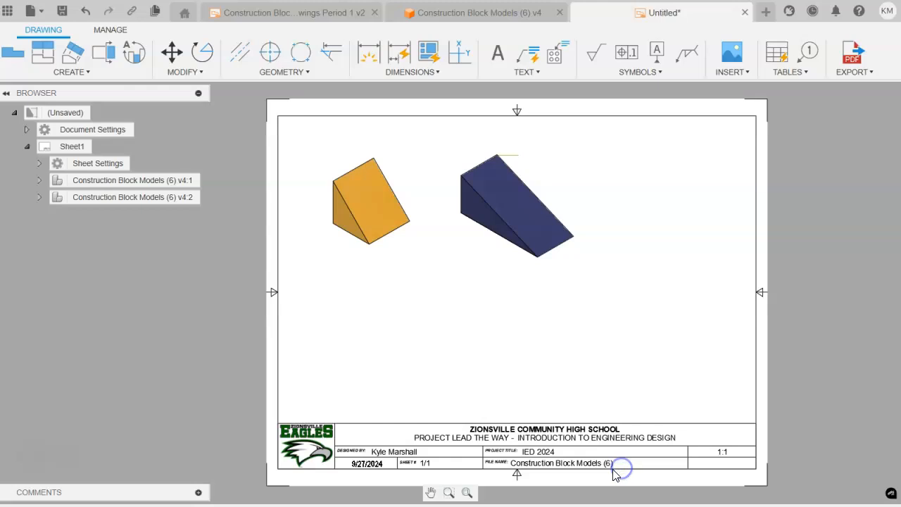